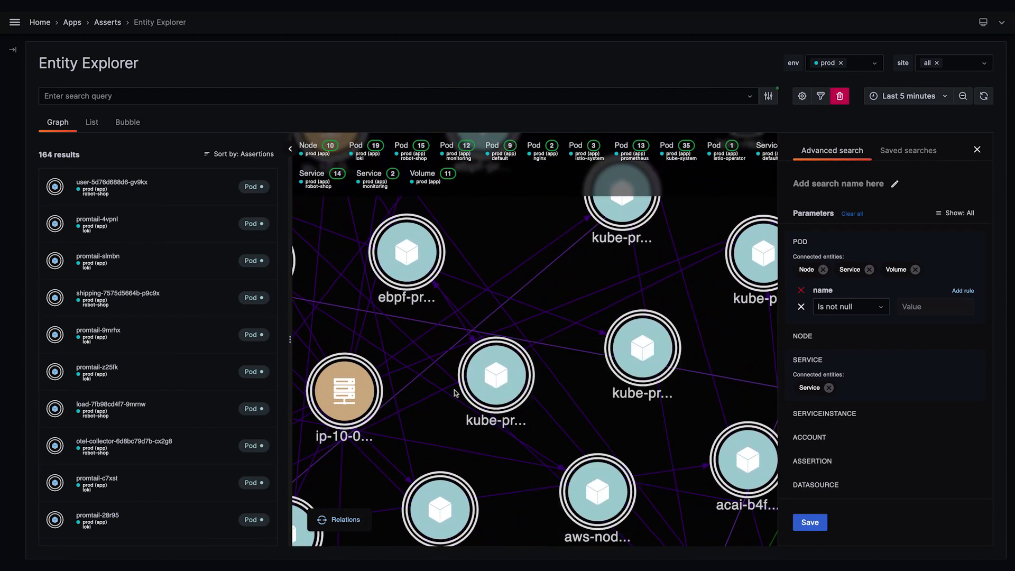
scroll(455, 393, down, 5)
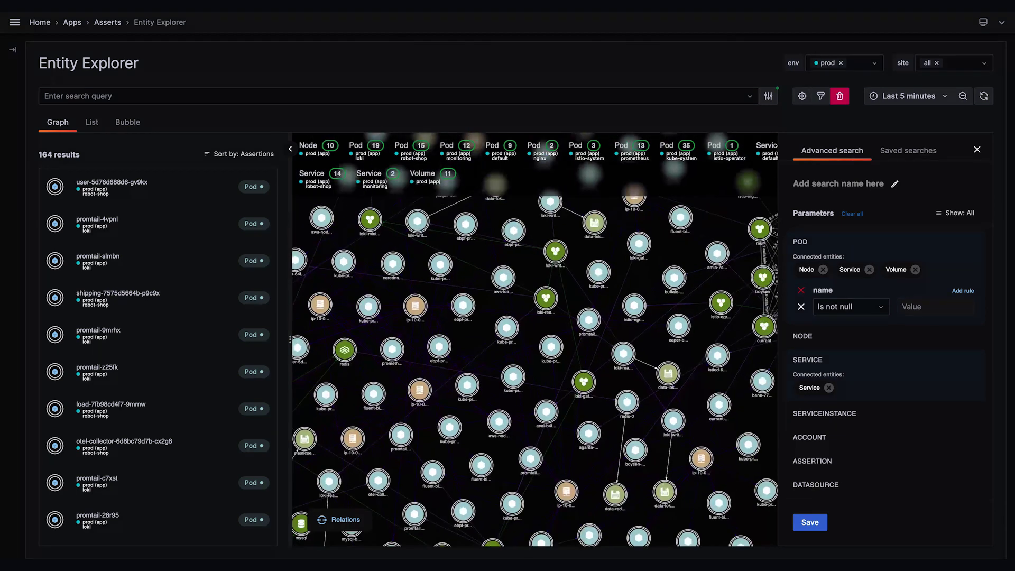
scroll(494, 393, down, 5)
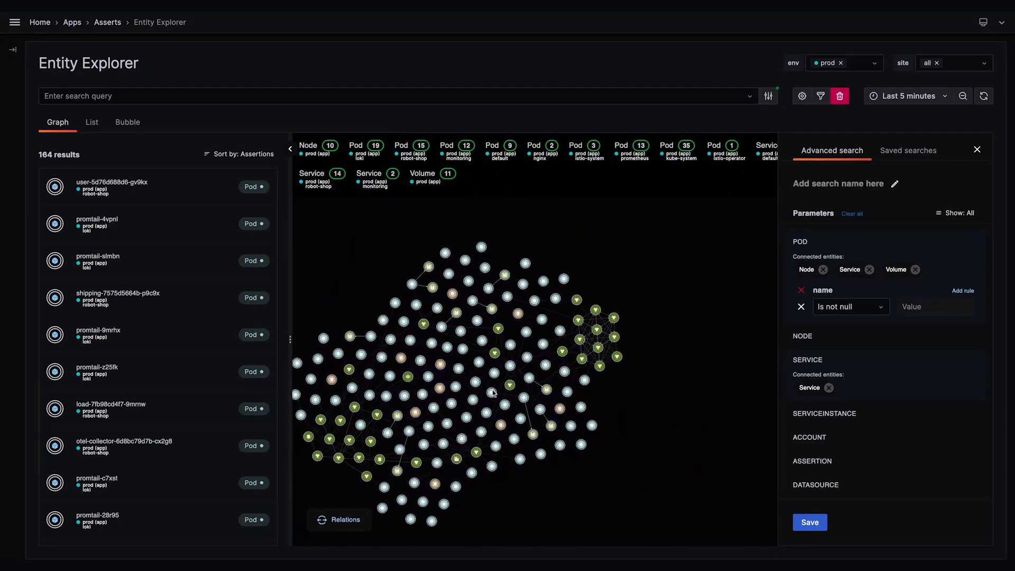
mouse_move(280, 369)
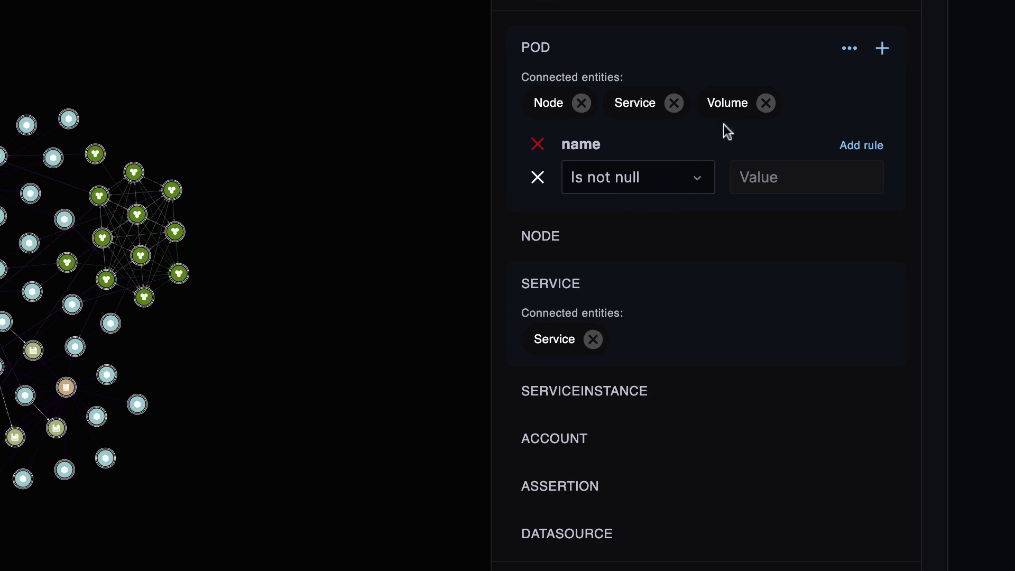
mouse_move(498, 421)
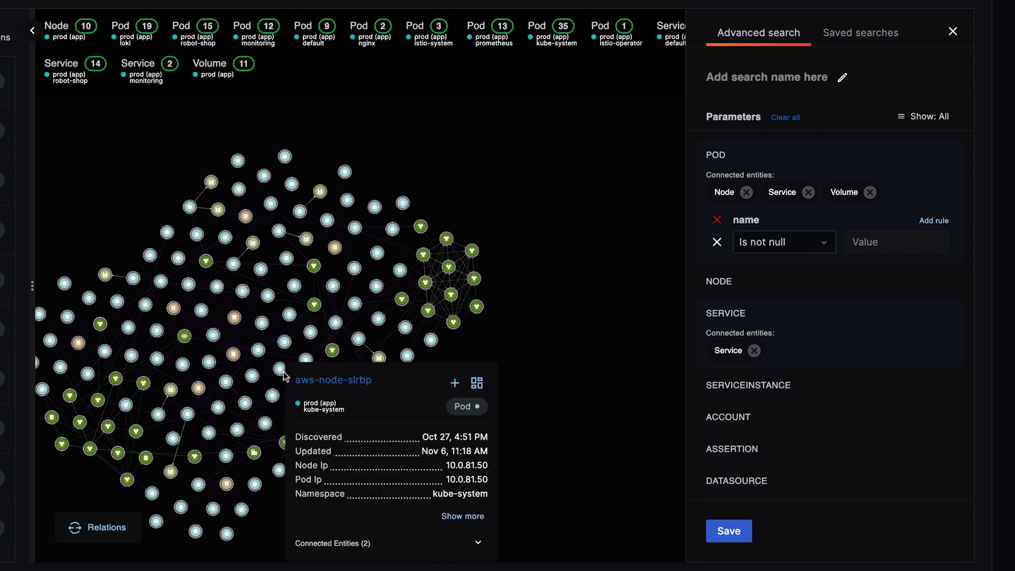
Add a pod rule that name contains 'mysql', view the five matching entities, then clear the search
drag(500, 365, 663, 332)
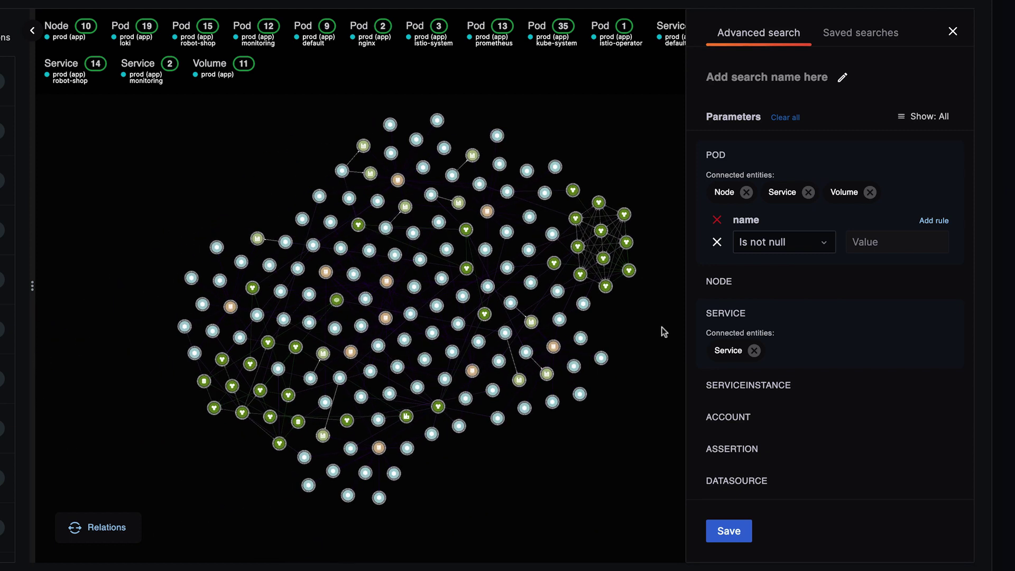
mouse_move(832, 207)
click(934, 220)
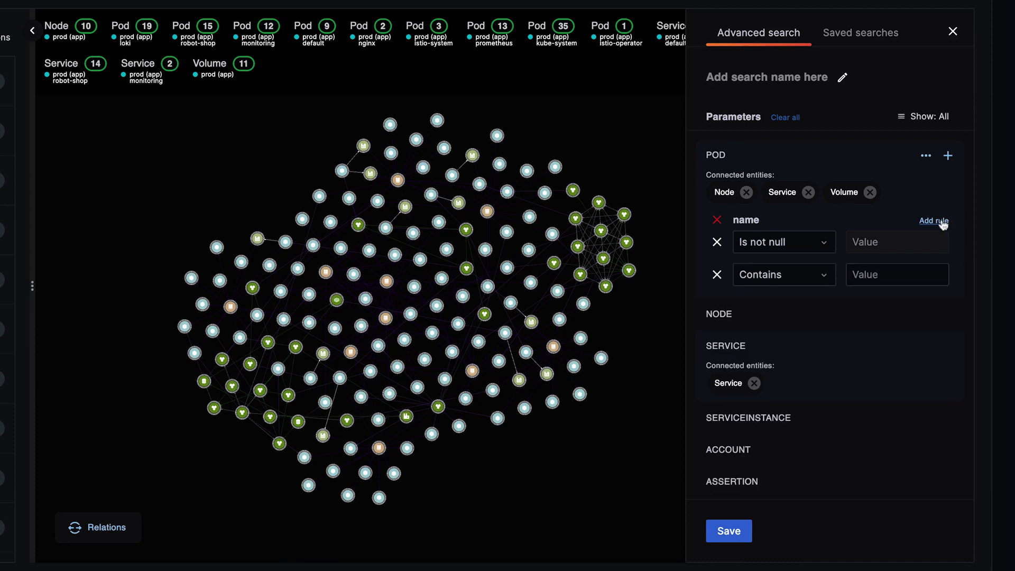
click(885, 278)
text(mysq)
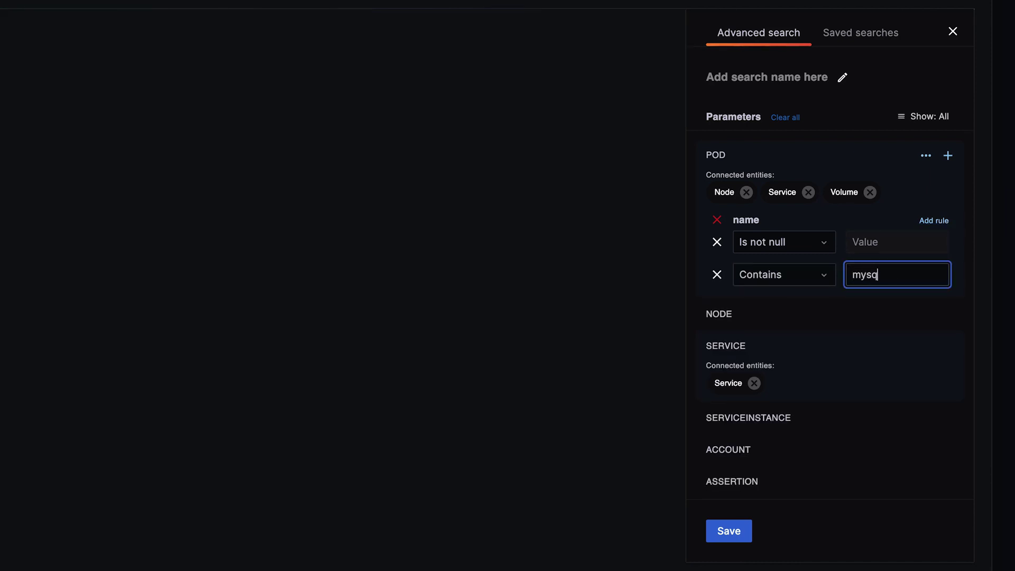
text(l)
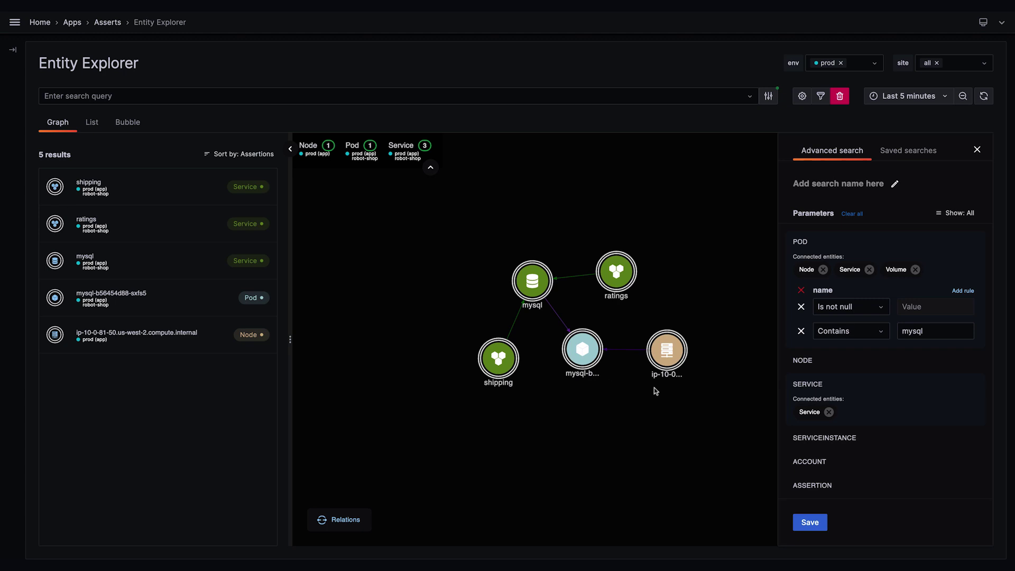
click(840, 96)
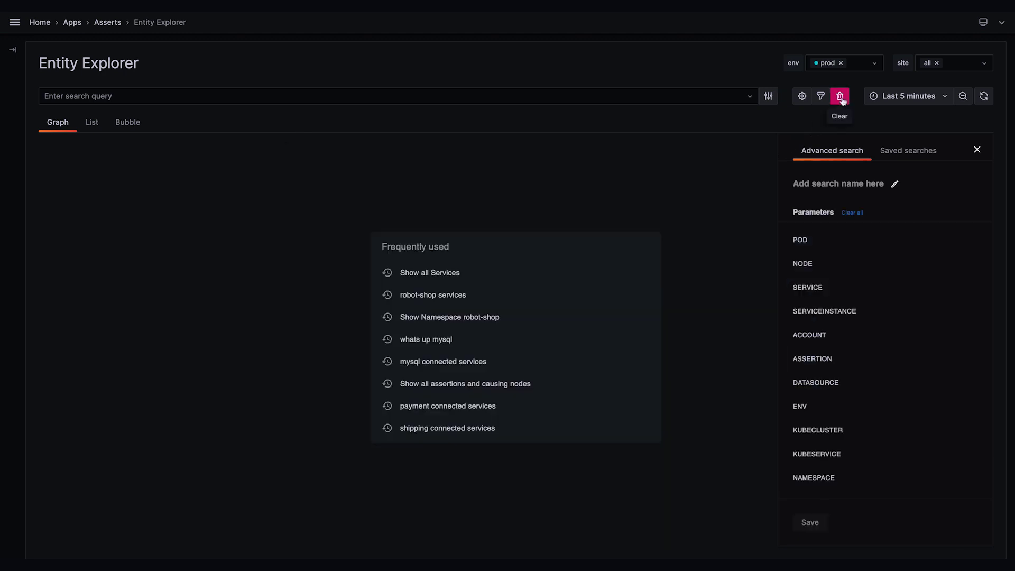
Load the 'robot-shop services' search, close Advanced search, and set the range to Last 24 hours
click(423, 295)
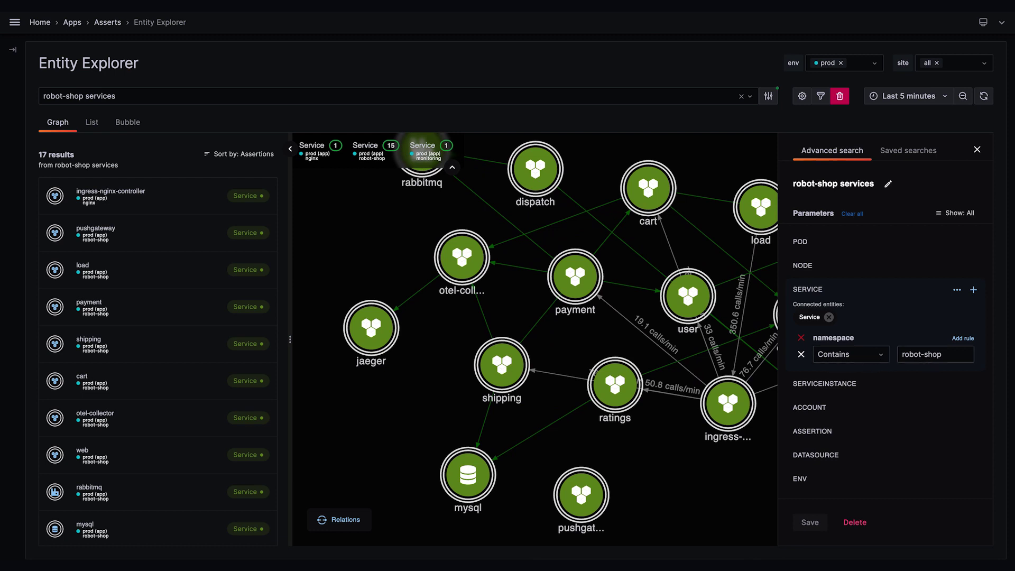
click(978, 150)
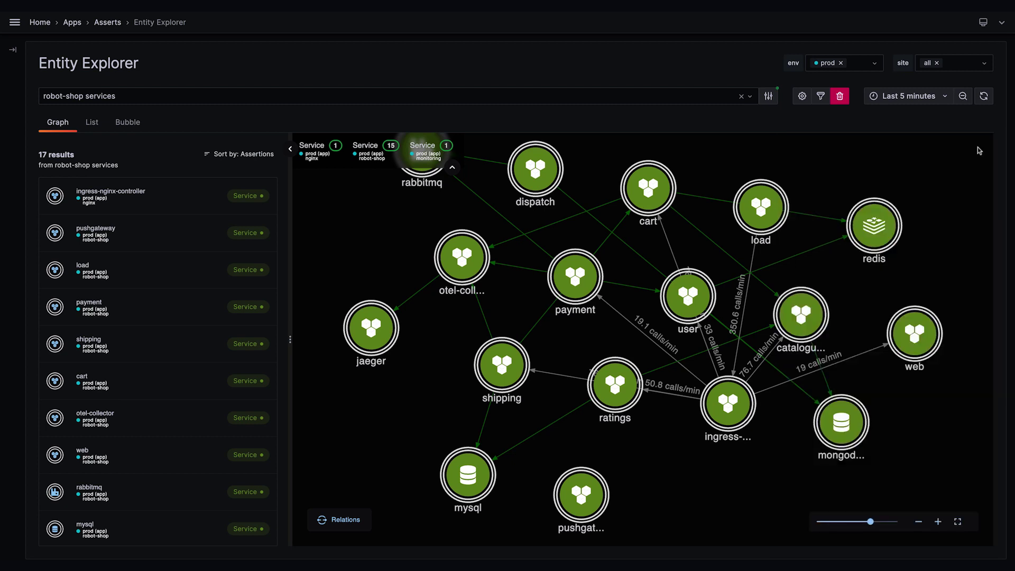
mouse_move(909, 96)
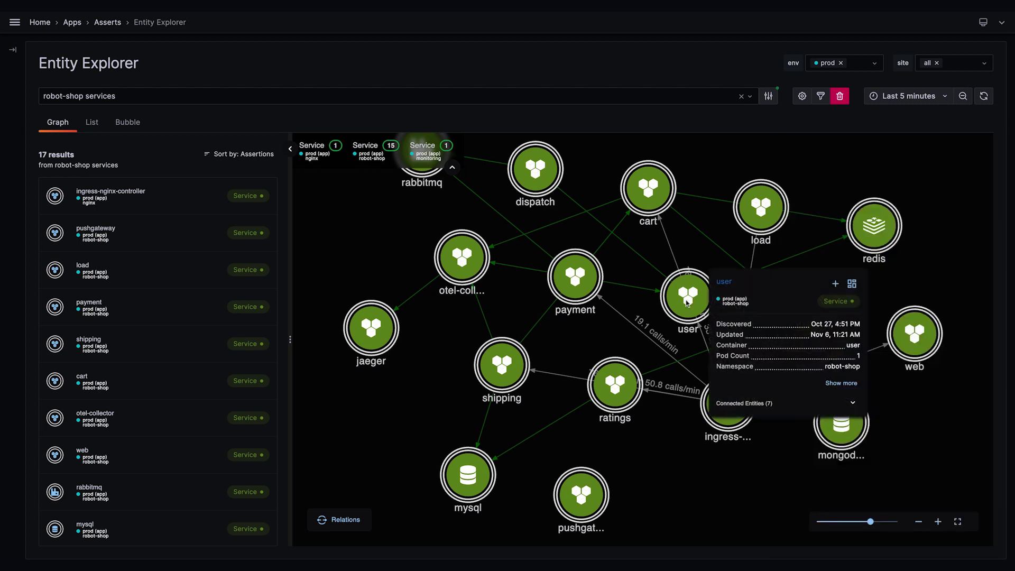
click(924, 96)
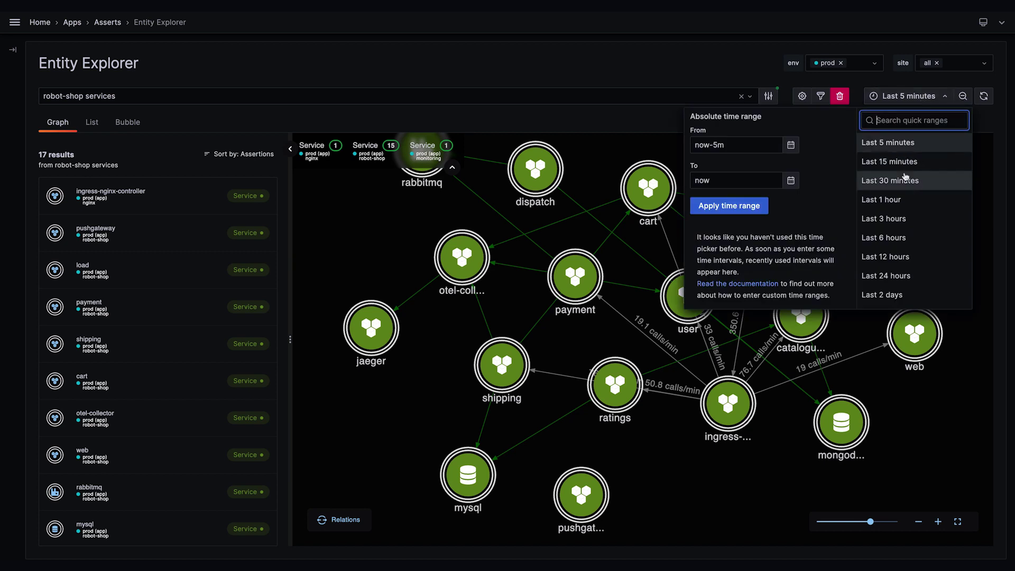
click(905, 275)
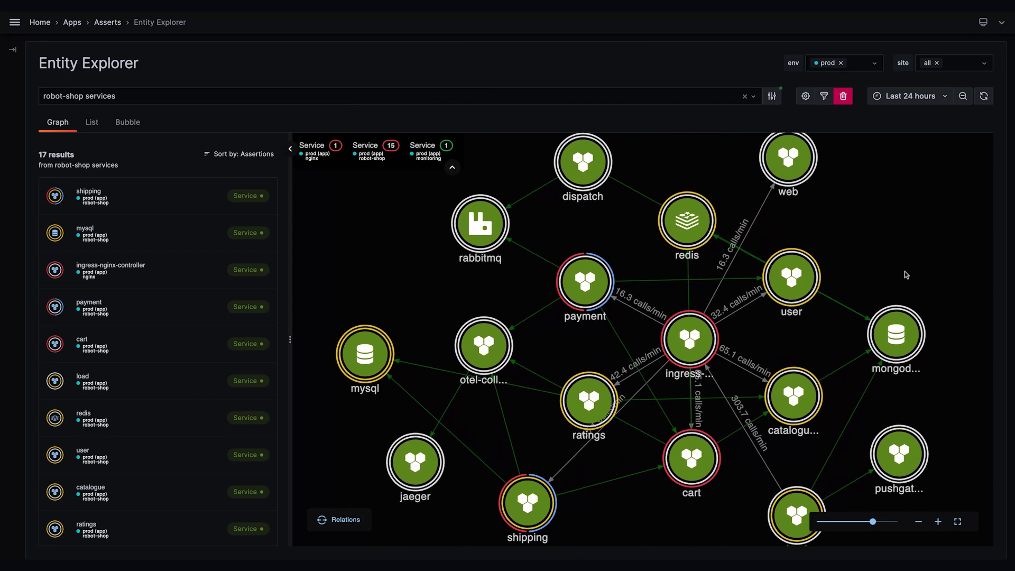
mouse_move(127, 157)
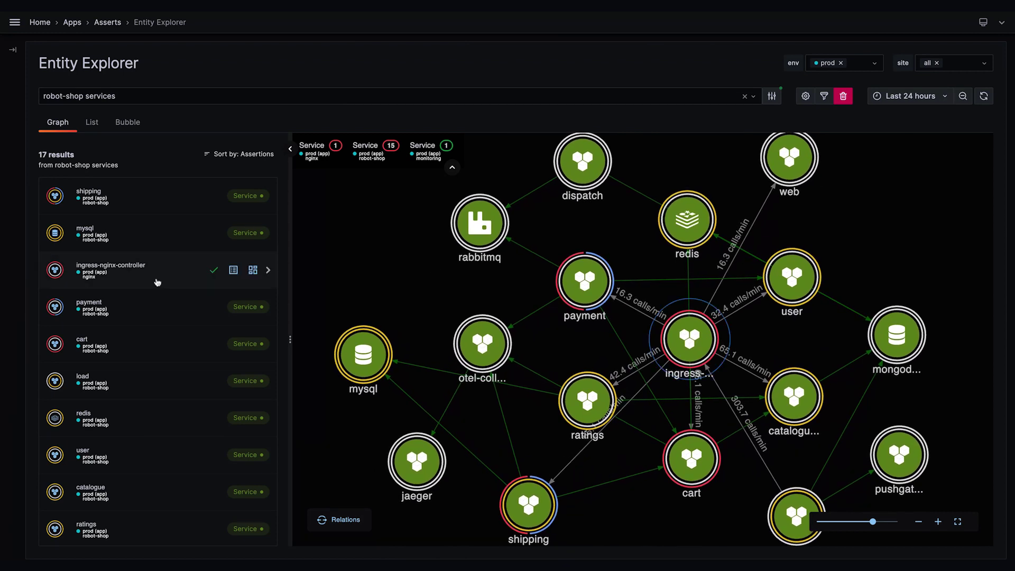
mouse_move(152, 344)
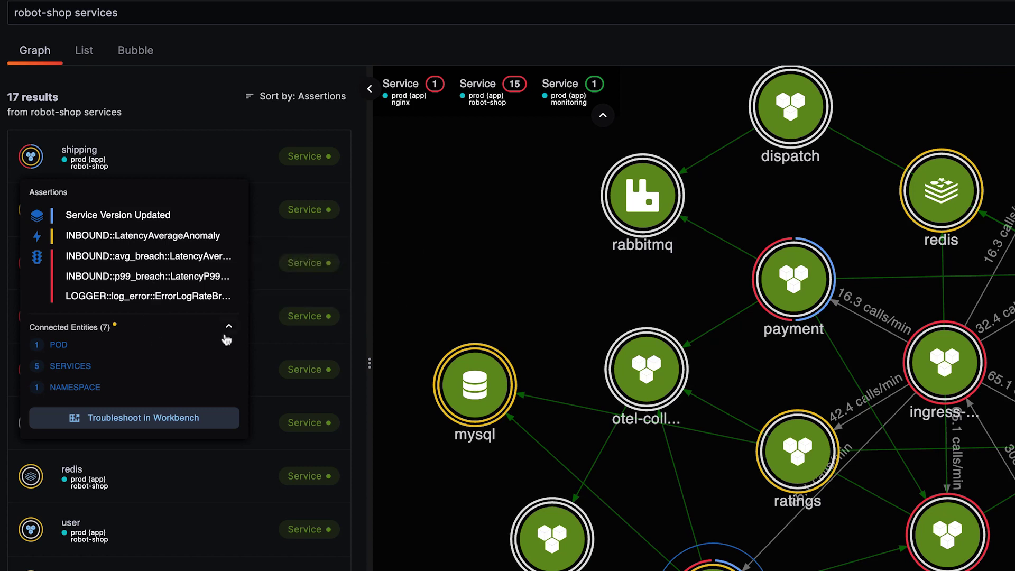
Collapse shipping's Connected Entities and troubleshoot the shipping service in the RCA Workbench
click(229, 332)
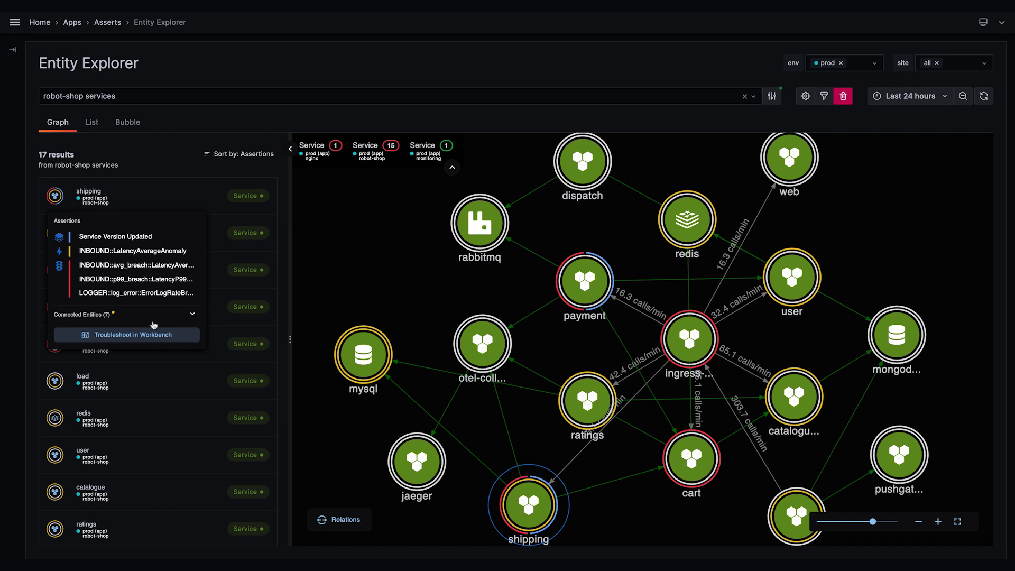
click(127, 339)
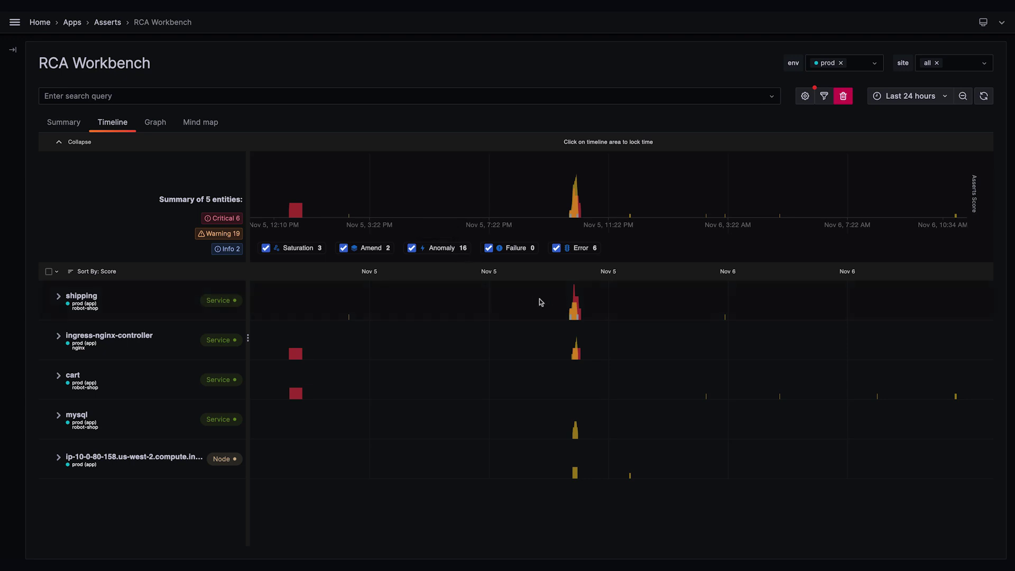
Zoom the timeline around the latency spike to roughly Nov 5, 21:57–22:34, then view the Summary
click(553, 310)
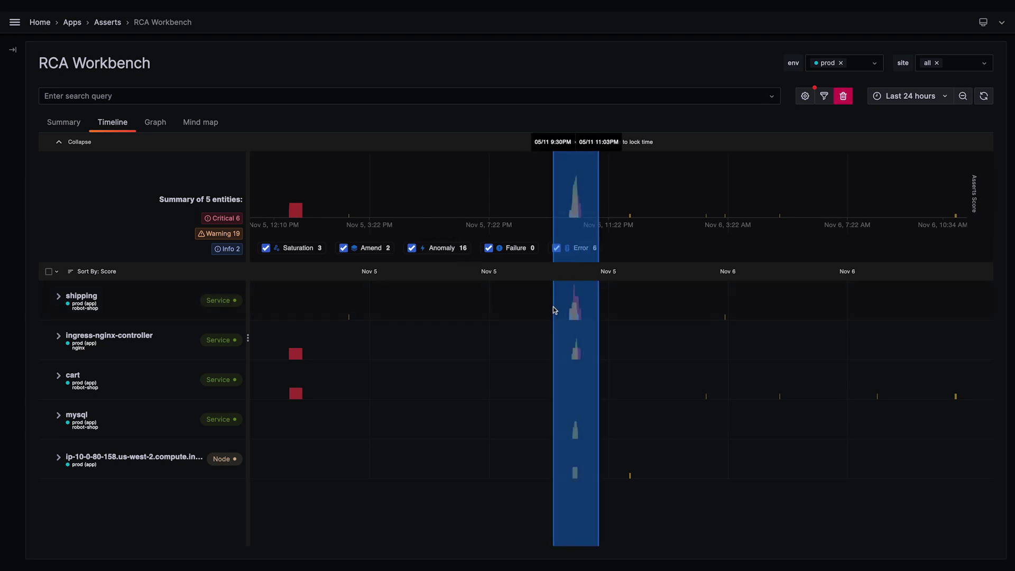
drag(605, 310, 605, 310)
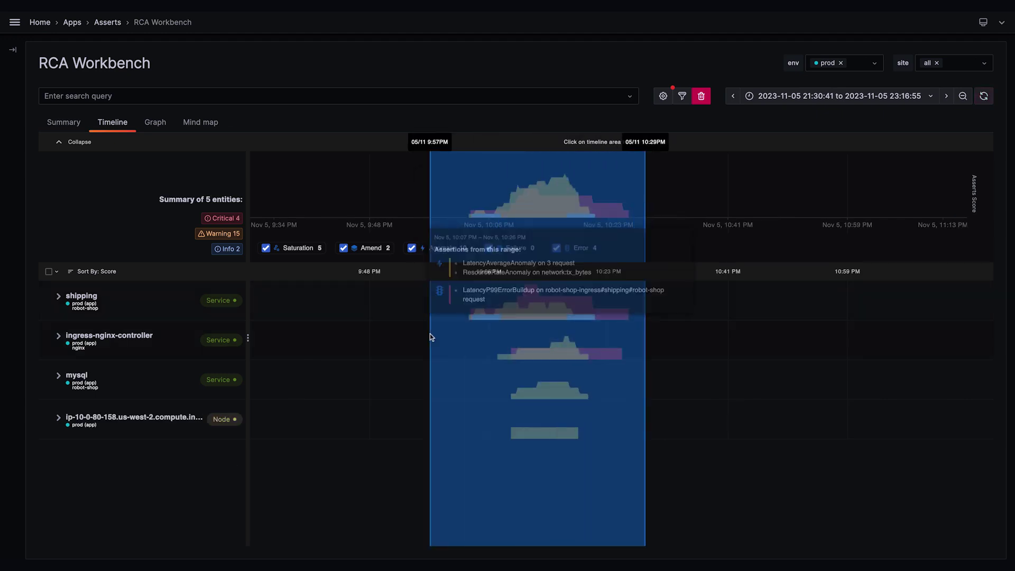
drag(430, 338, 683, 349)
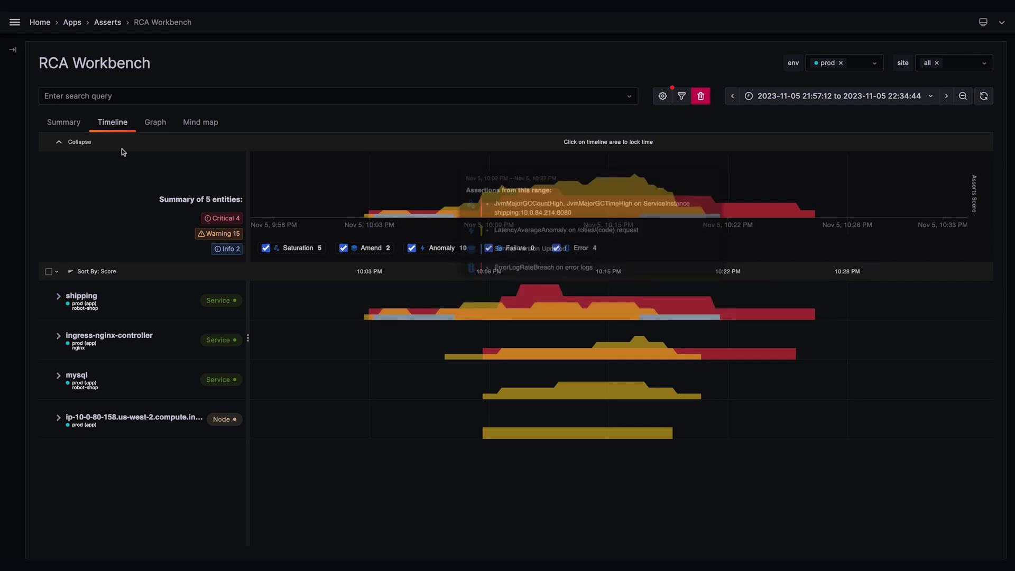
click(59, 125)
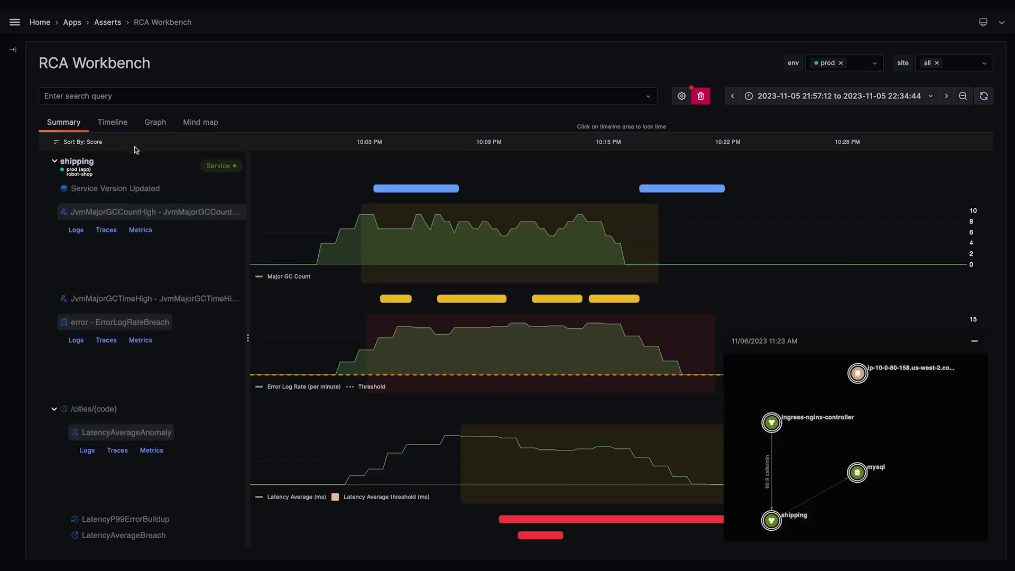
click(517, 249)
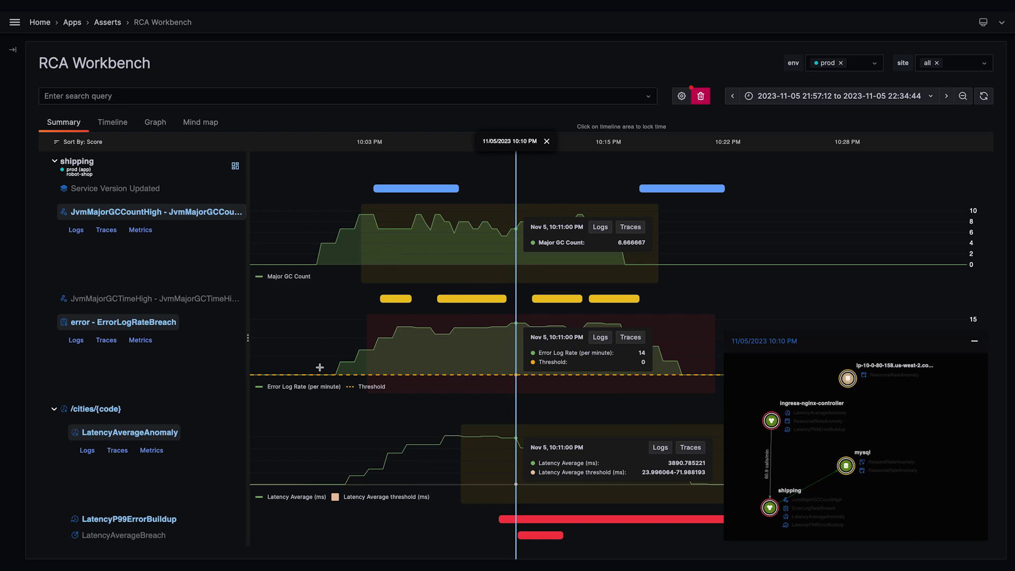
scroll(320, 367, down, 2)
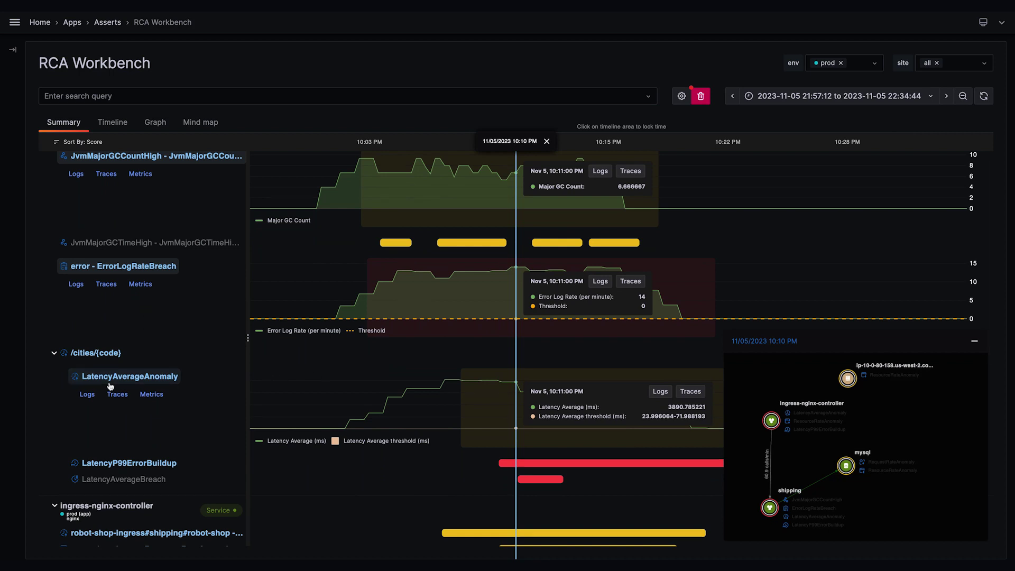
scroll(215, 378, up, 2)
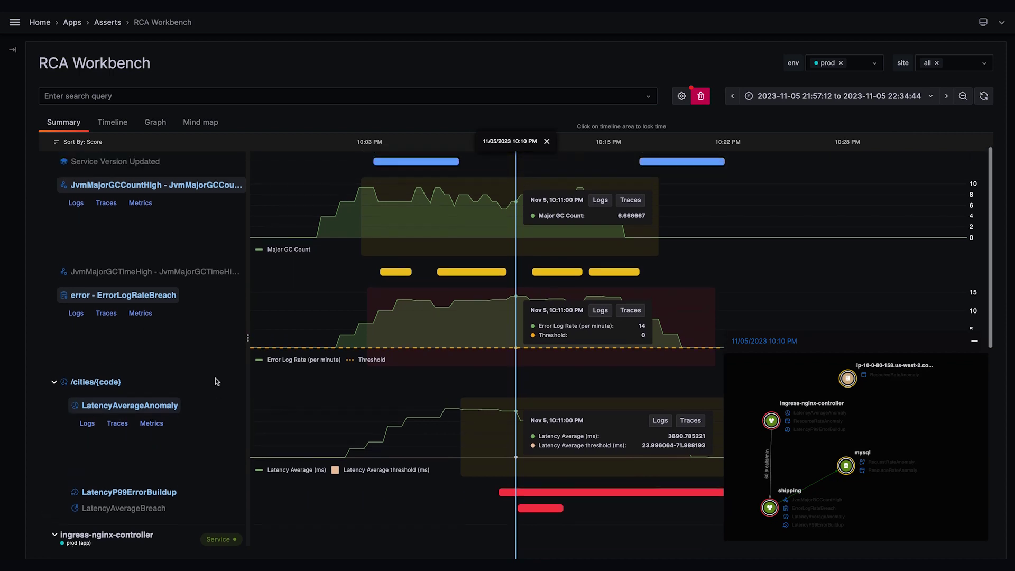
mouse_move(398, 189)
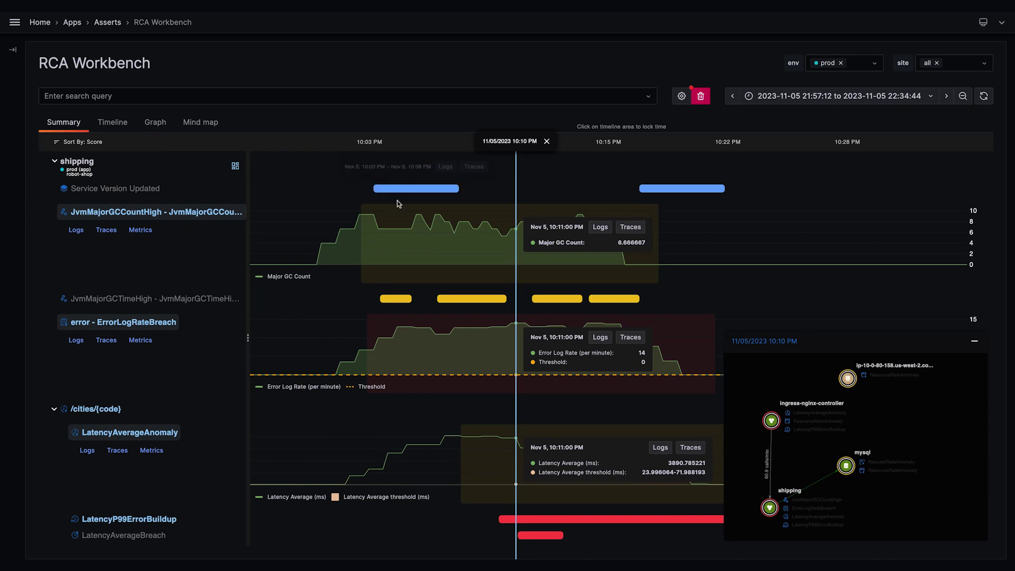
scroll(227, 409, down, 1)
scroll(227, 410, down, 2)
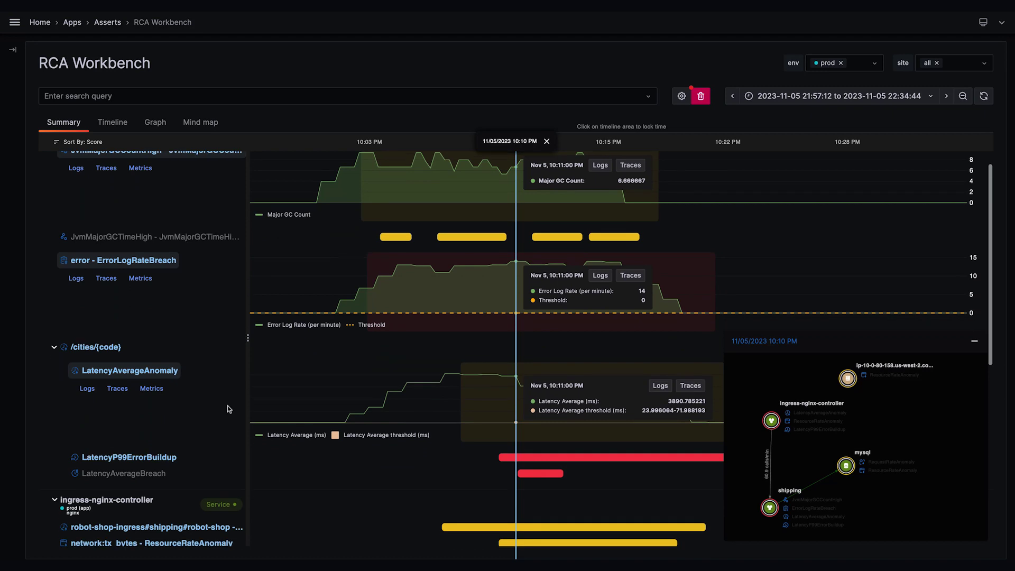
scroll(227, 410, down, 2)
scroll(227, 409, down, 1)
scroll(227, 409, down, 2)
scroll(228, 408, down, 1)
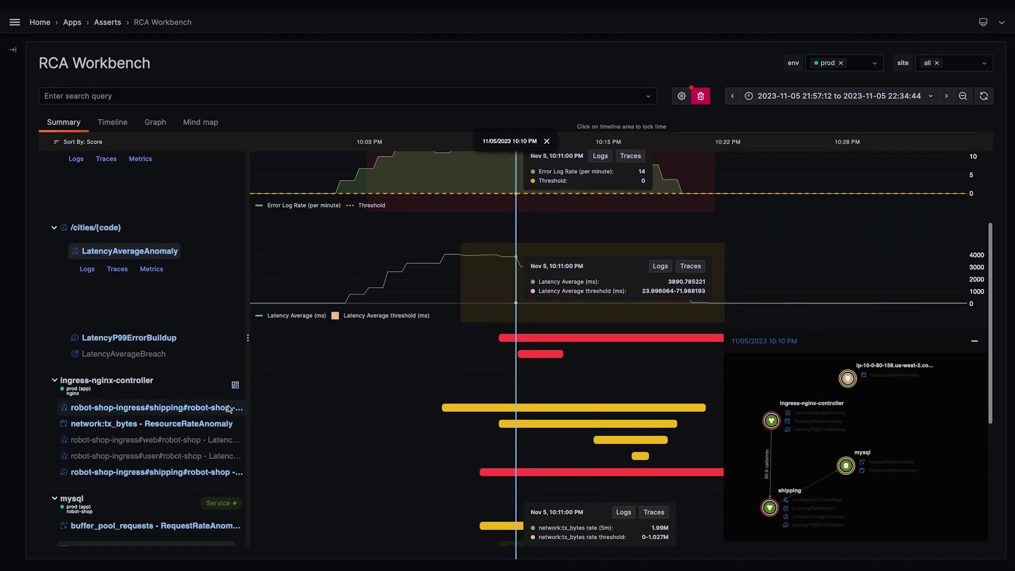
scroll(228, 407, down, 2)
scroll(228, 408, down, 1)
scroll(228, 408, down, 1)
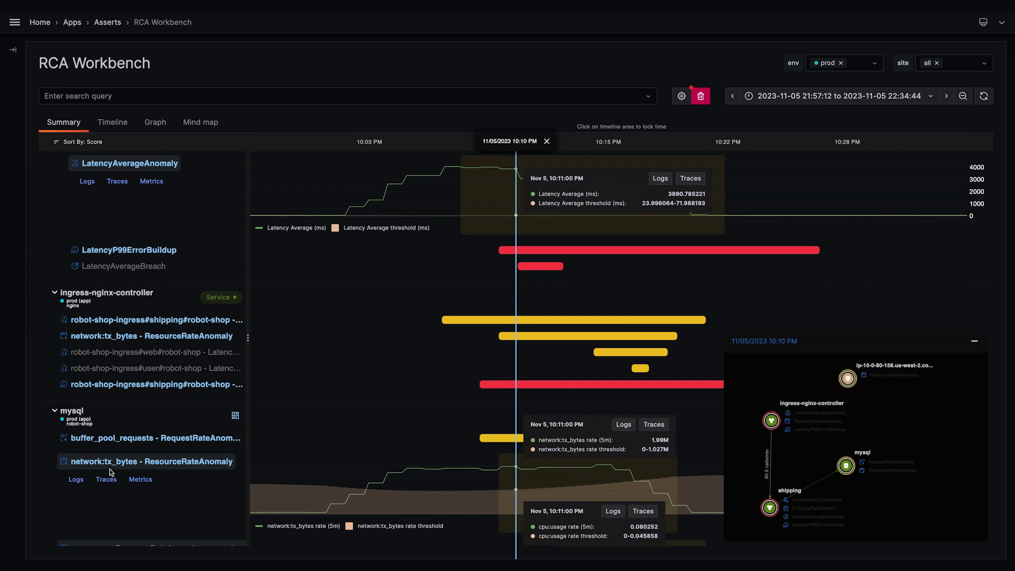
scroll(193, 471, down, 2)
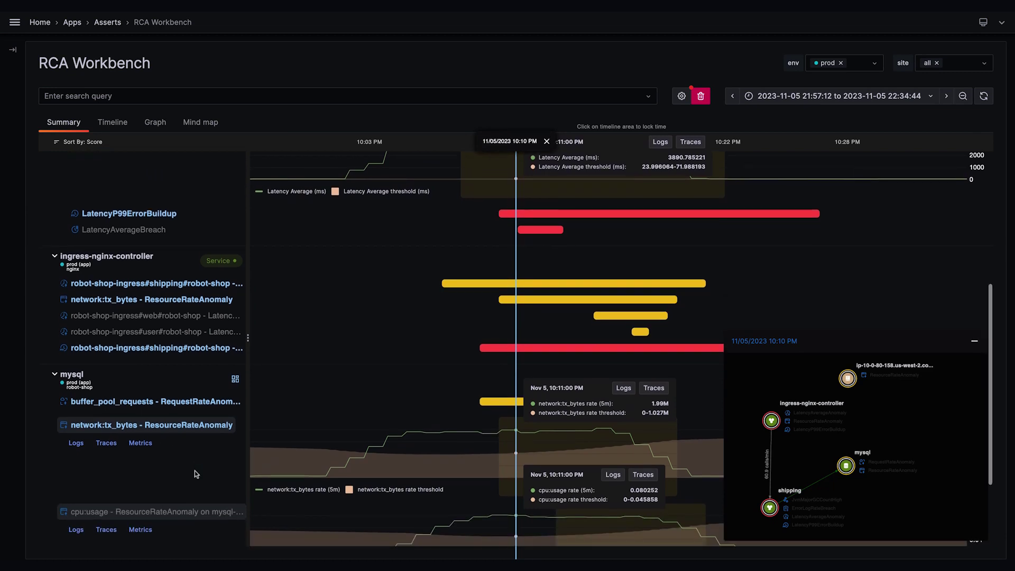
scroll(195, 471, down, 2)
scroll(195, 471, up, 5)
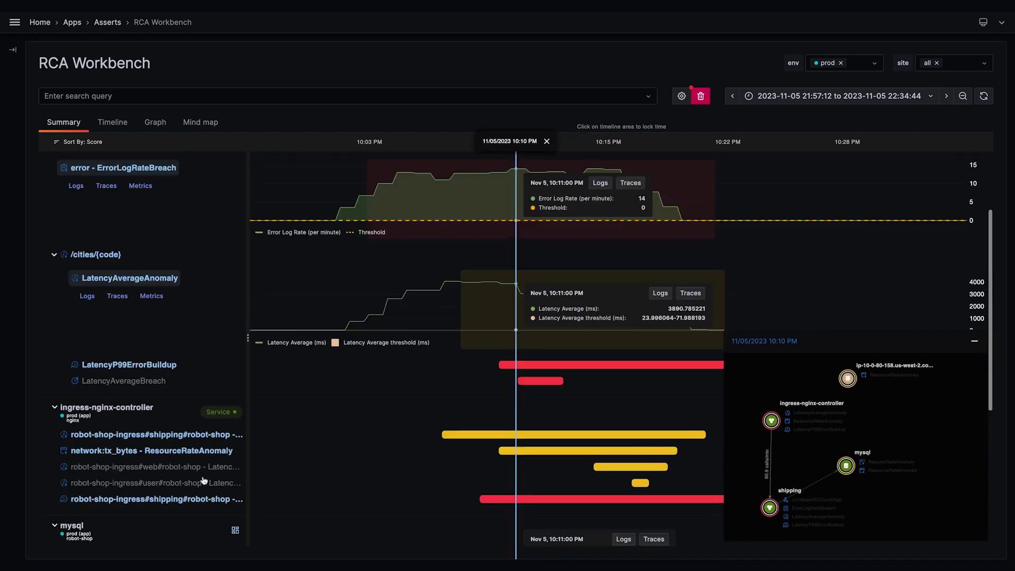
scroll(203, 477, up, 2)
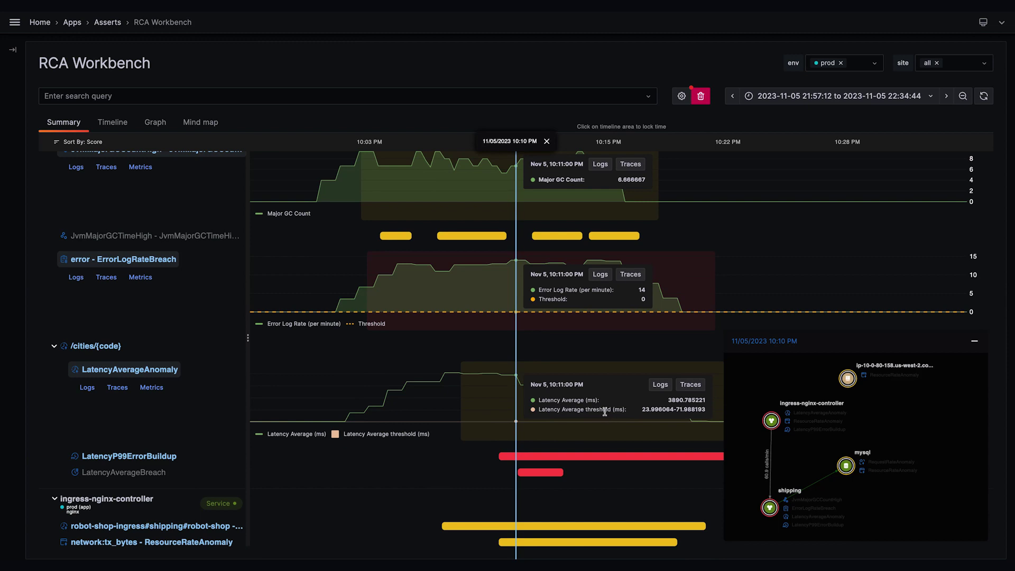
scroll(606, 413, up, 1)
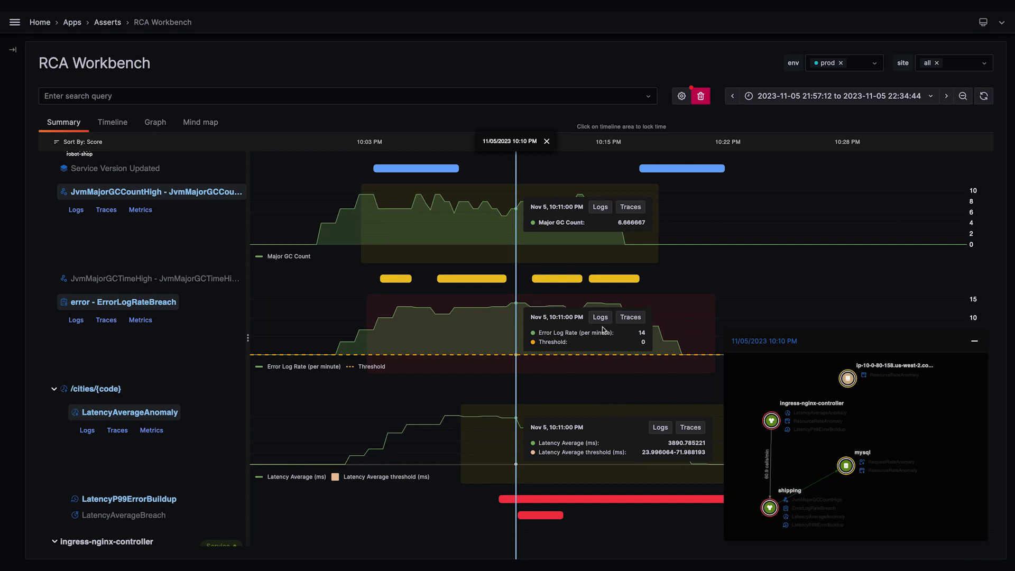
scroll(206, 212, up, 1)
click(206, 211)
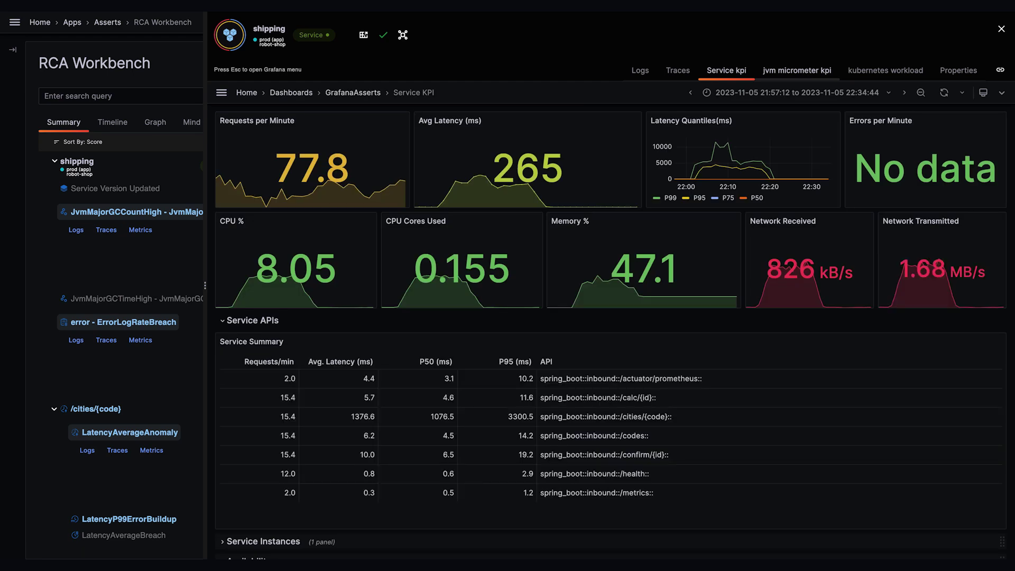
click(798, 70)
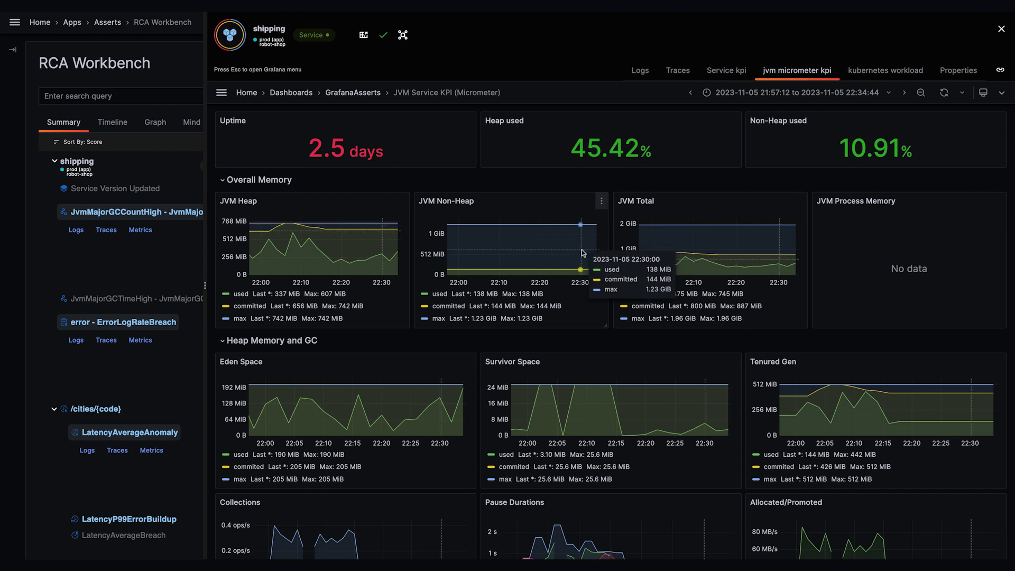
scroll(570, 348, down, 2)
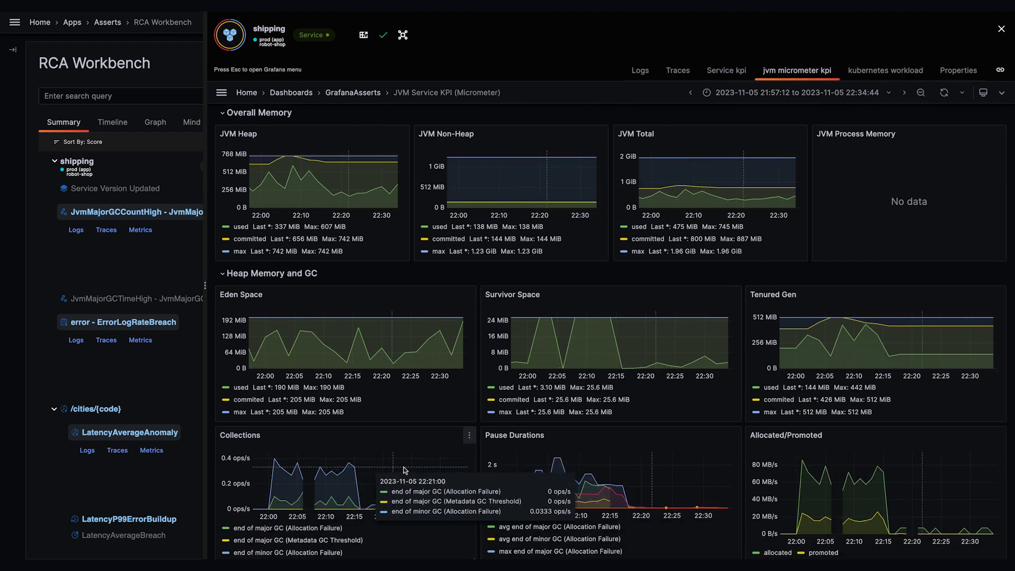
scroll(549, 479, up, 1)
scroll(549, 479, up, 2)
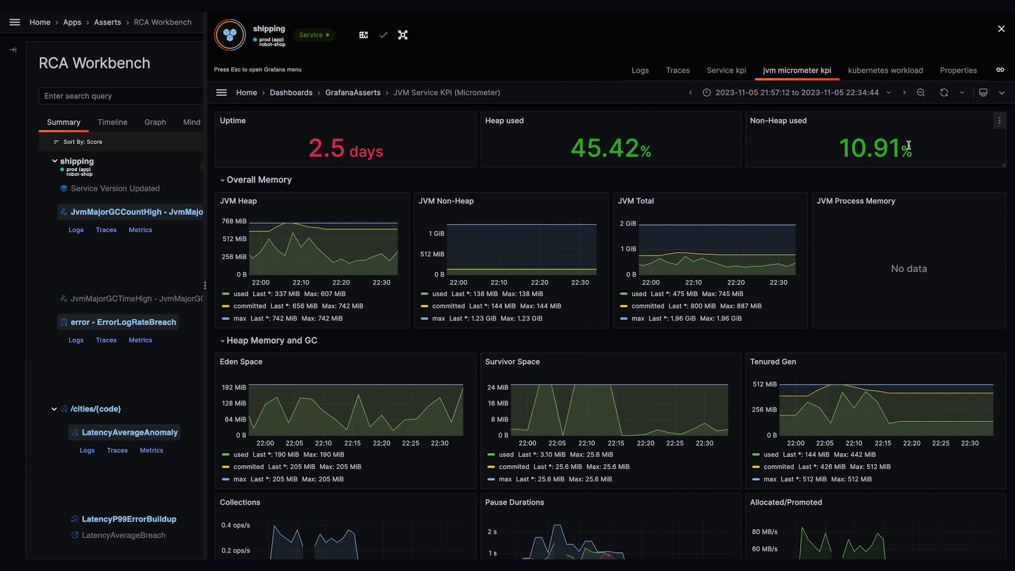
click(1001, 30)
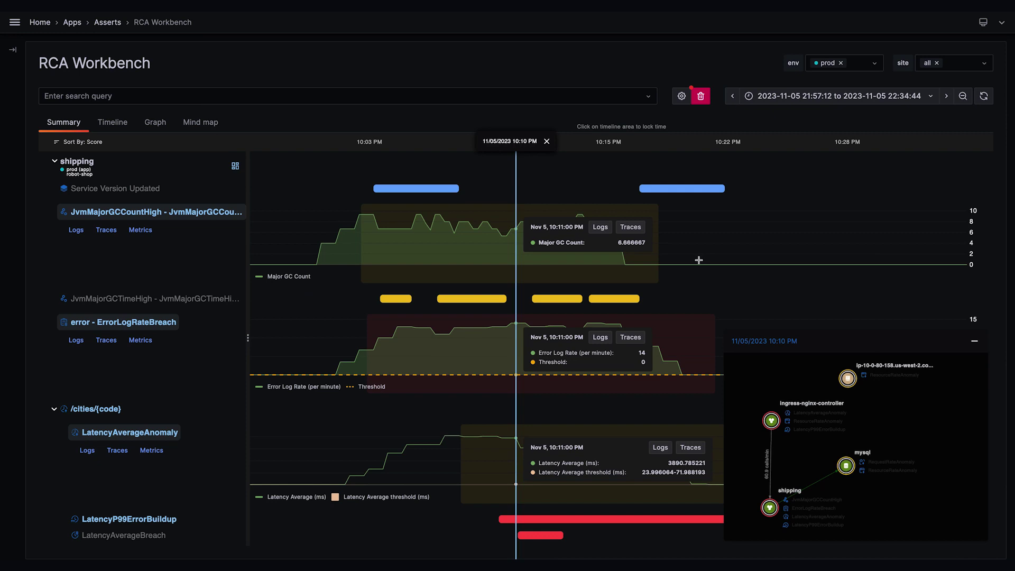
click(601, 339)
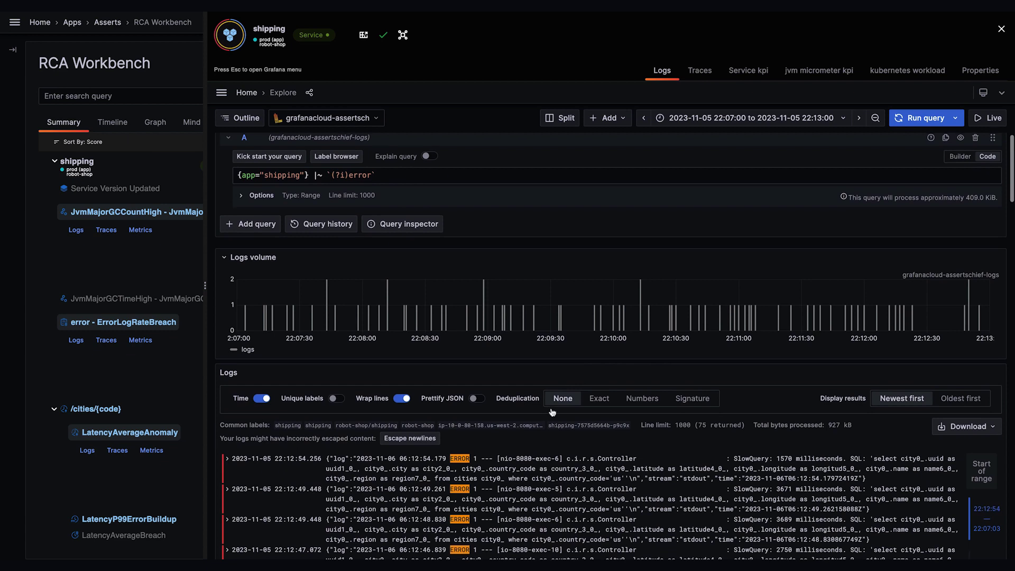
scroll(535, 390, down, 1)
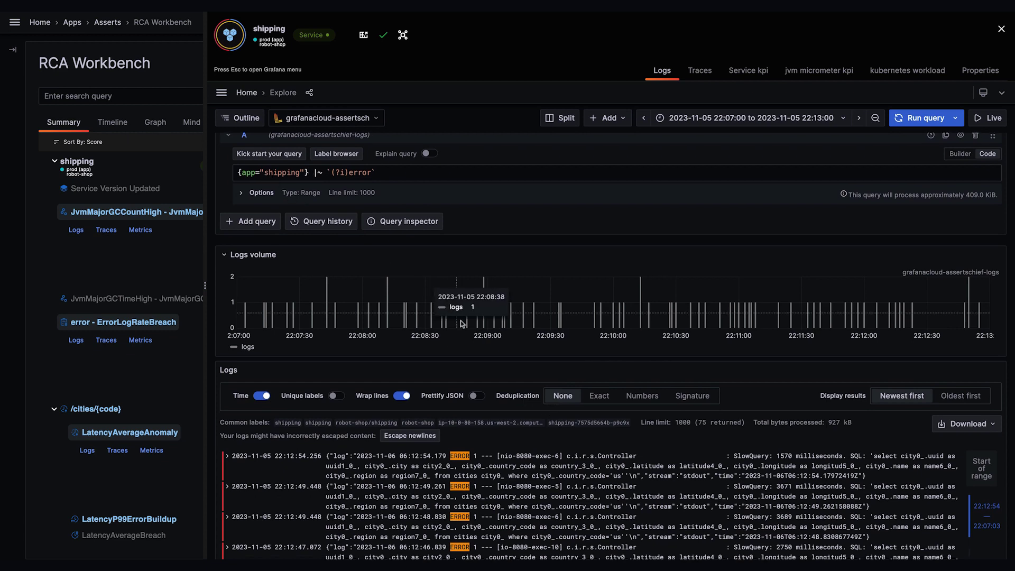
scroll(570, 434, down, 3)
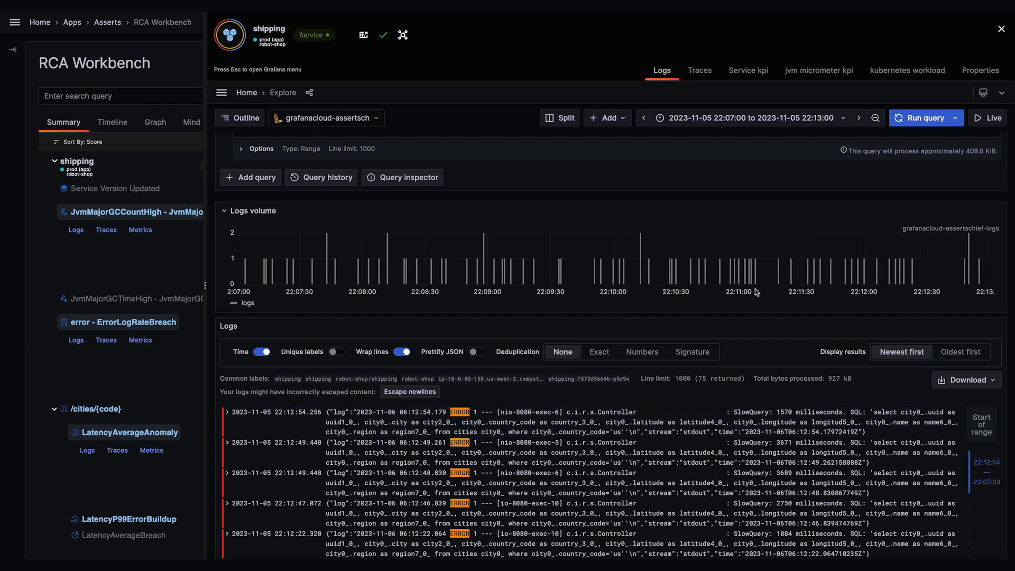
click(1001, 30)
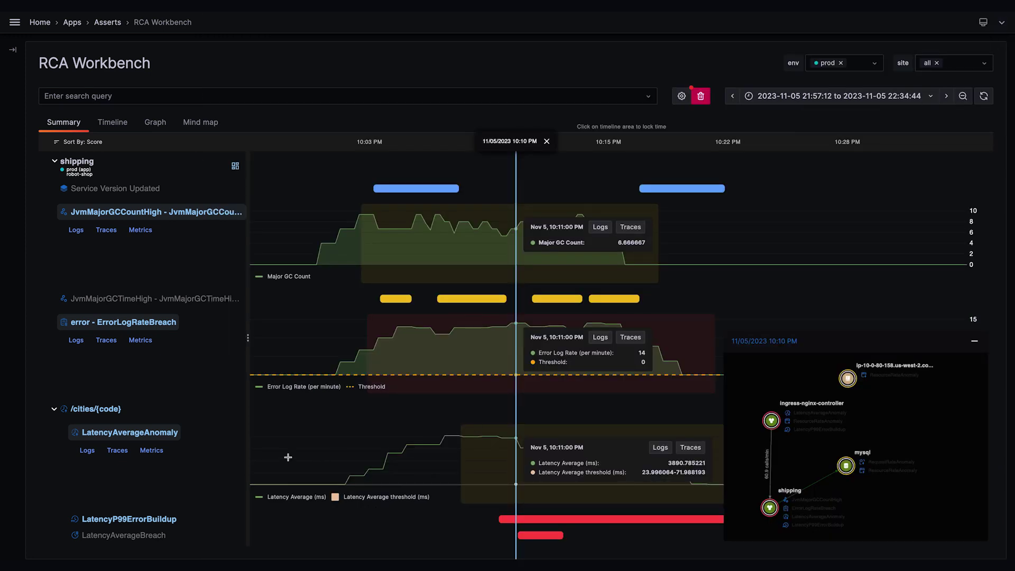
scroll(287, 457, down, 2)
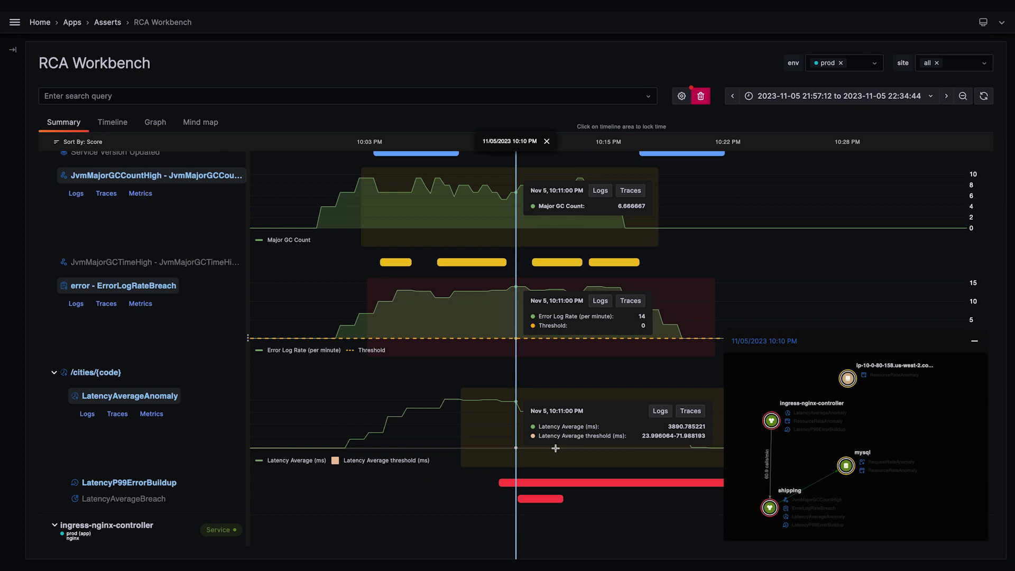
List the /cities/{code} traces from LatencyAverageAnomaly and show the first trace's 3.1 s spans in a split view
click(695, 414)
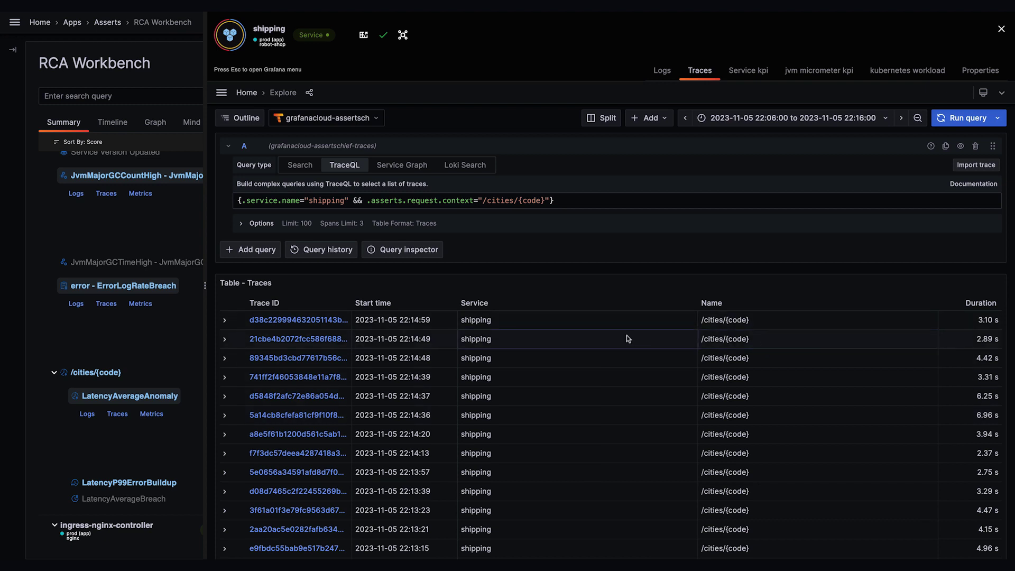
click(305, 320)
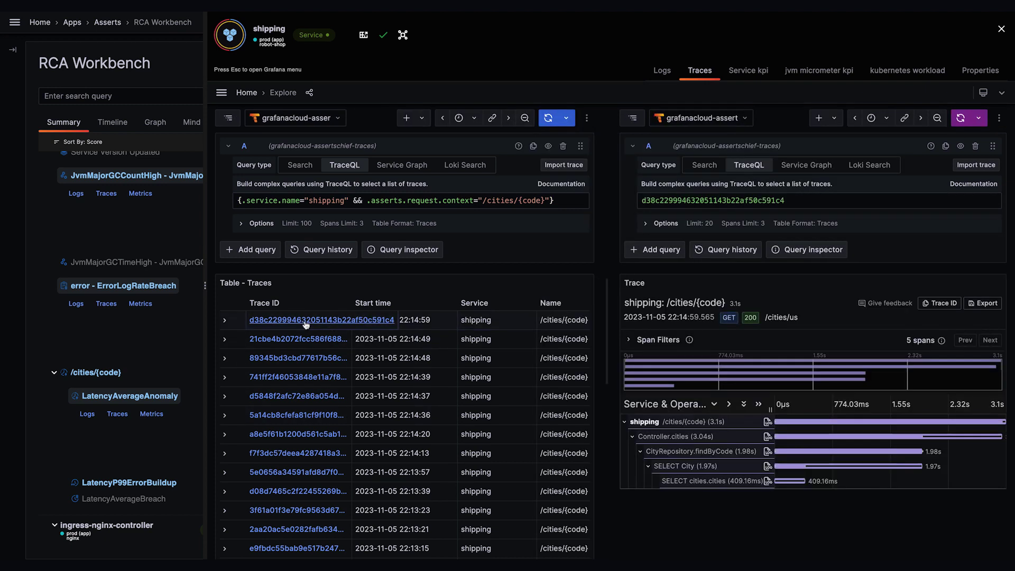